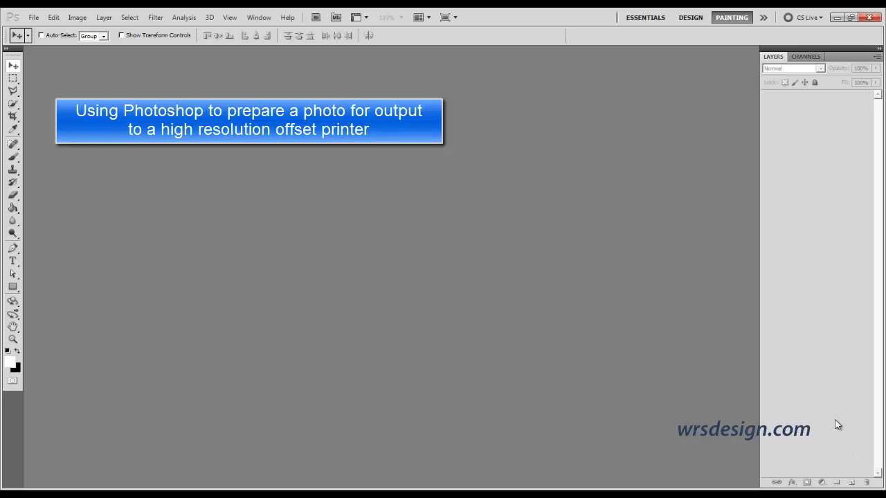
Open pic_765410, the photo of two girls, from the Sizing Photos folder
left_click(32, 17)
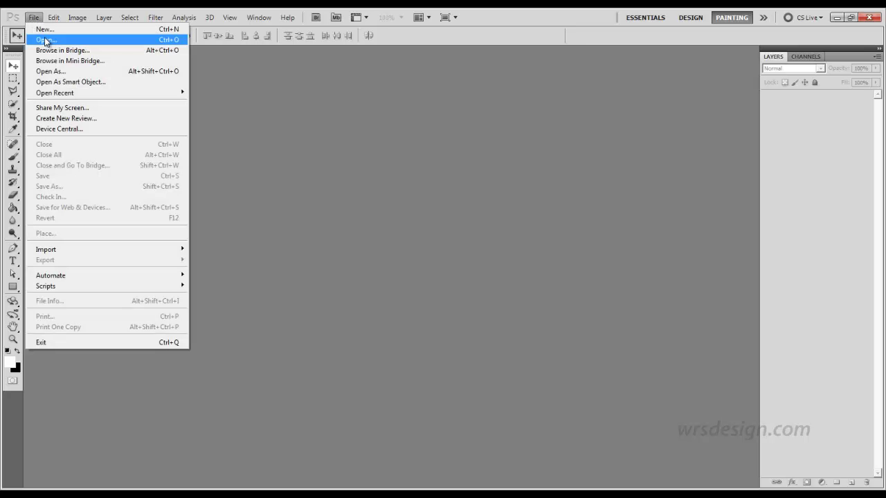
left_click(44, 39)
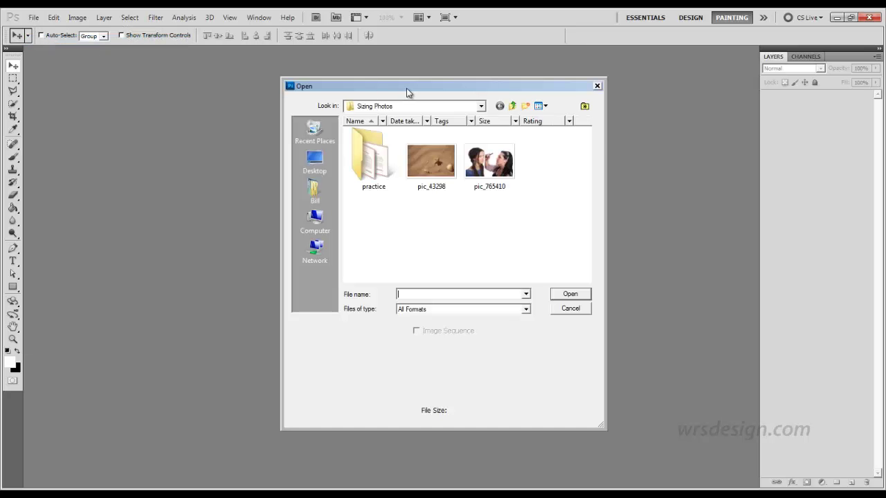
left_click_drag(407, 88, 372, 85)
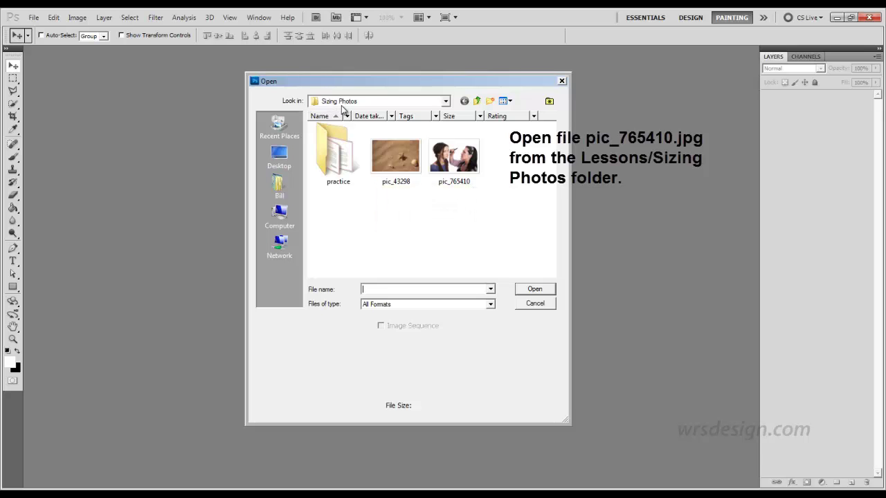
left_click(456, 165)
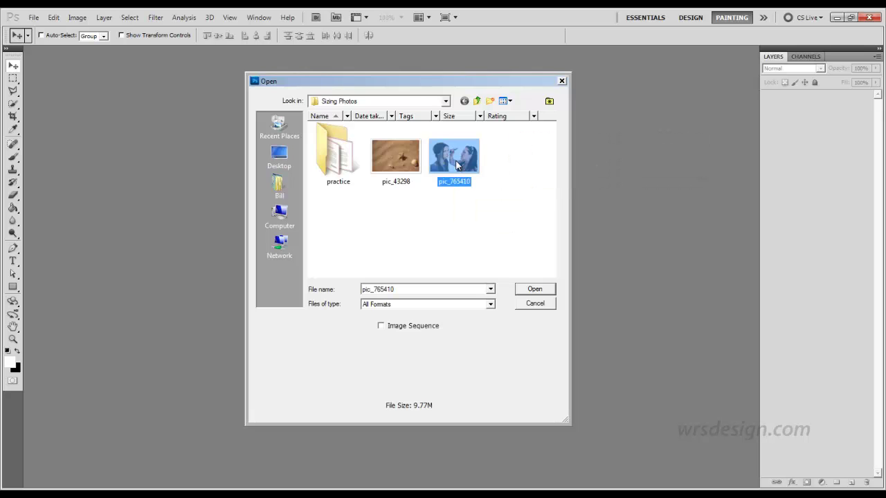
left_click(533, 291)
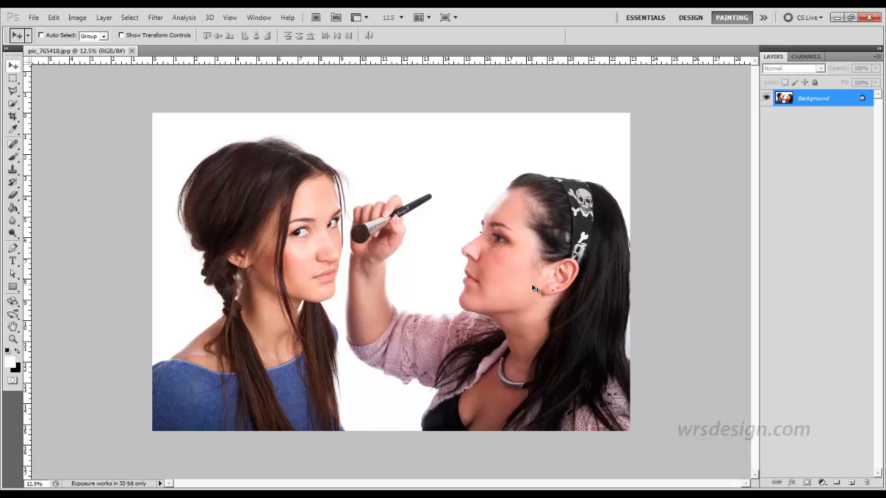
left_click(78, 17)
left_click(93, 96)
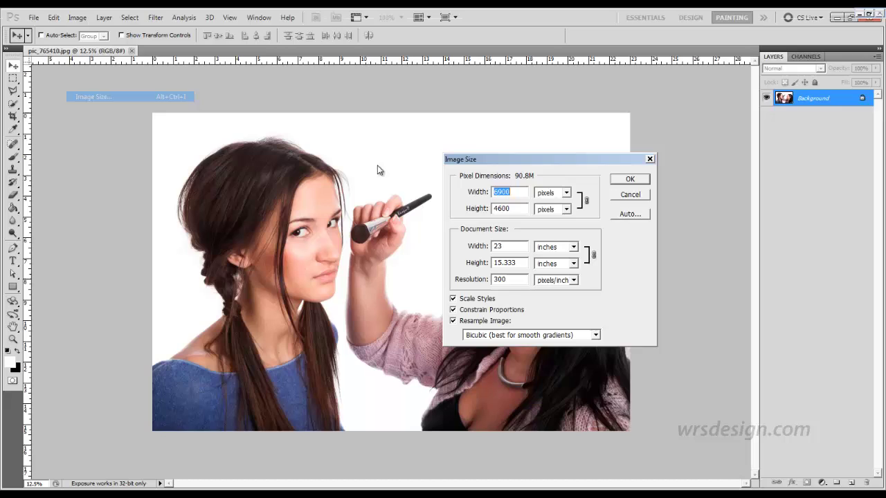
left_click_drag(454, 93, 408, 50)
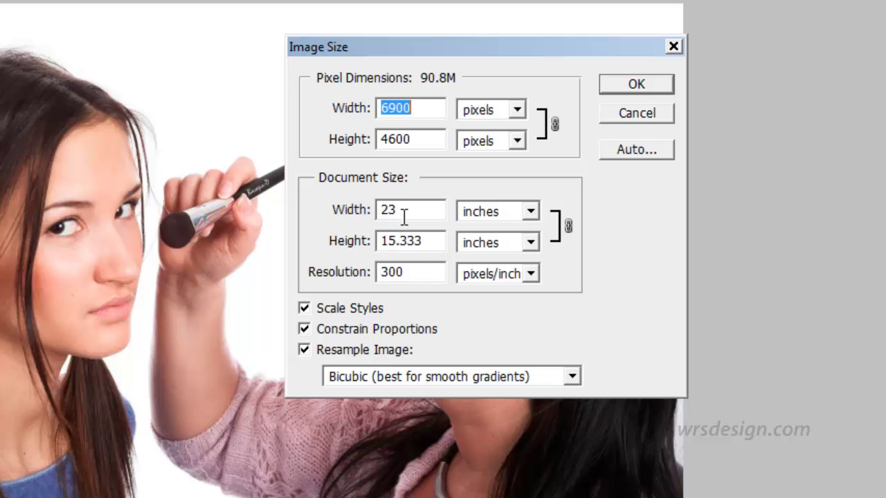
left_click(605, 112)
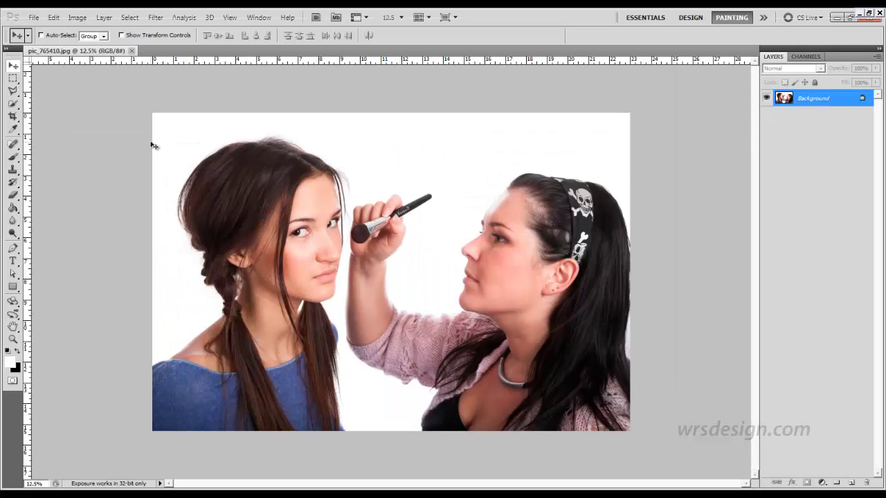
In Save As, sort Sizing Photos by name and enter makeupGirls as the JPEG file name
left_click(33, 18)
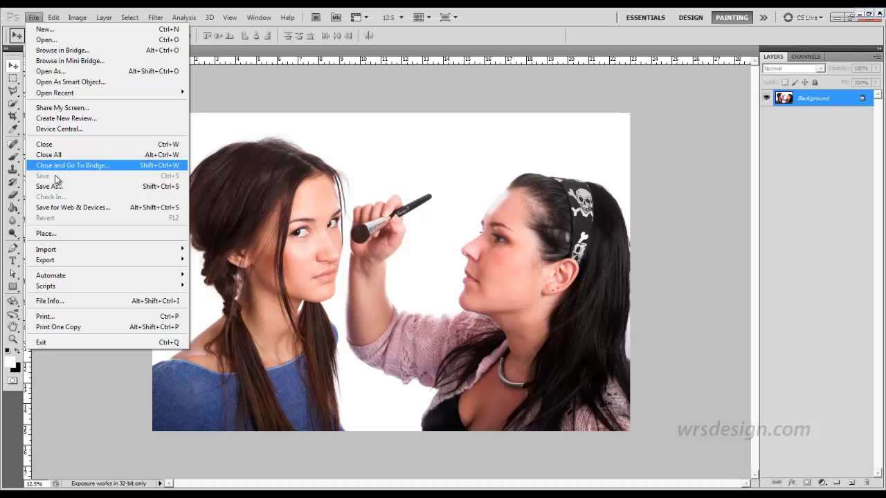
left_click(48, 187)
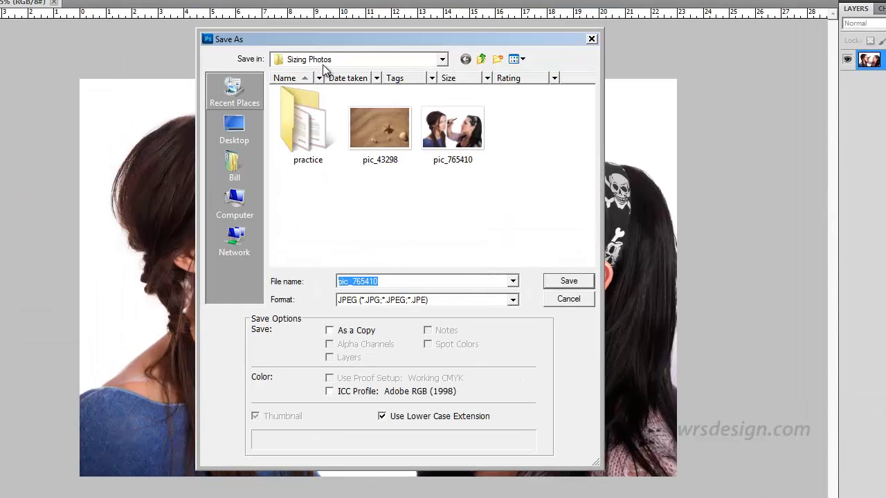
left_click_drag(322, 41, 544, 70)
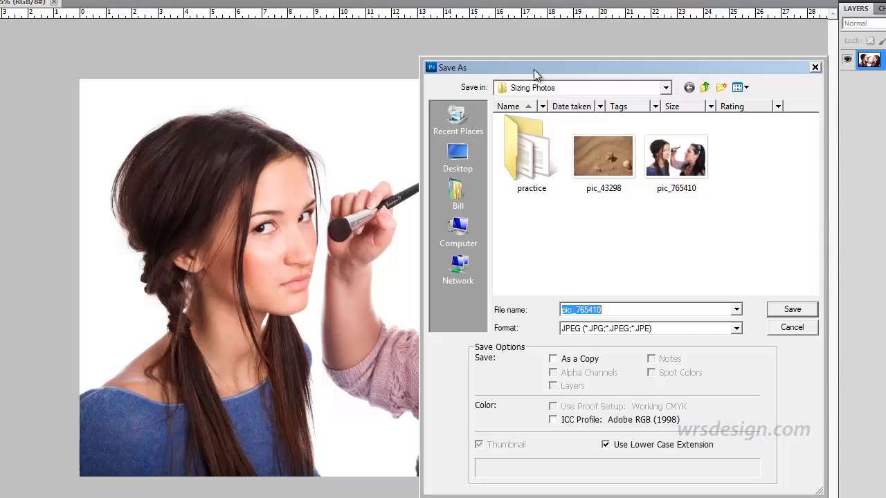
left_click(528, 105)
mouse_move(675, 189)
type("makeupGirls")
Save makeupGirls.jpg, trying quality 8 before settling on 12 Maximum with Baseline (Standard)
left_click(790, 310)
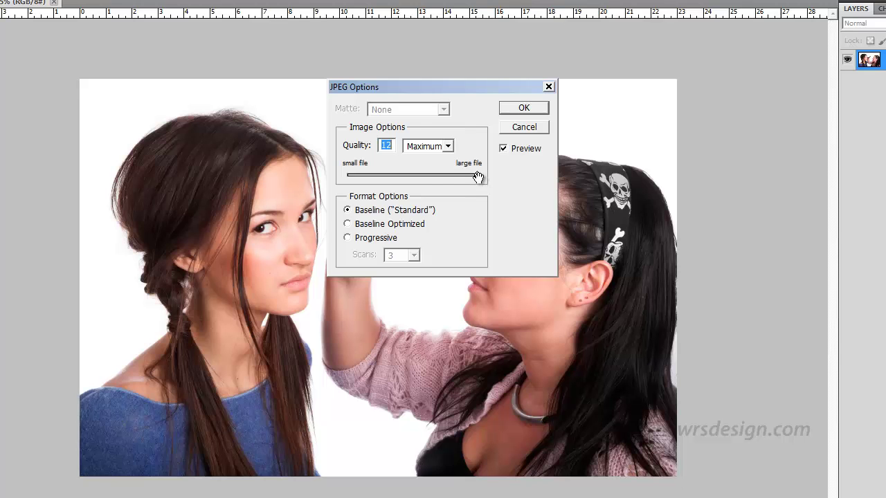
left_click(438, 178)
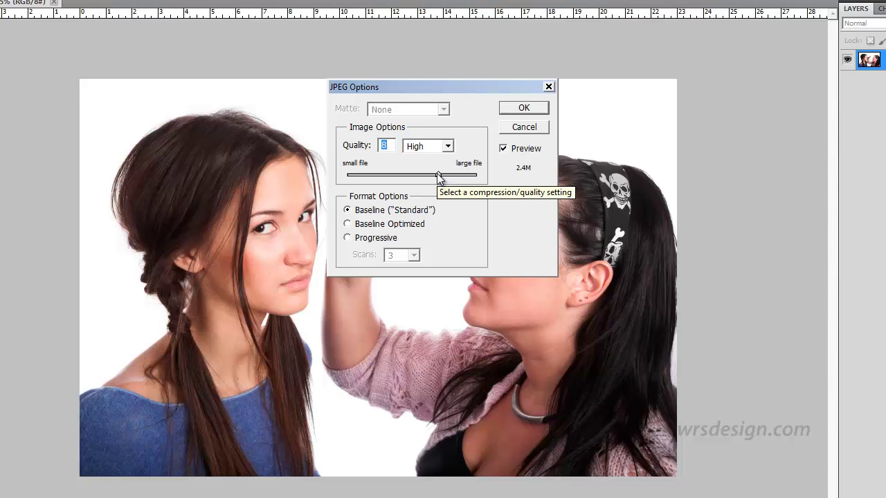
left_click_drag(437, 173, 478, 172)
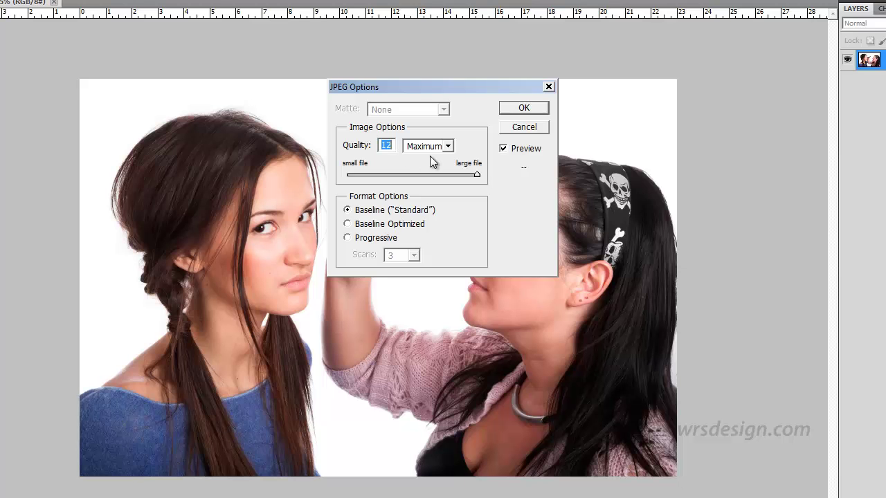
left_click(524, 109)
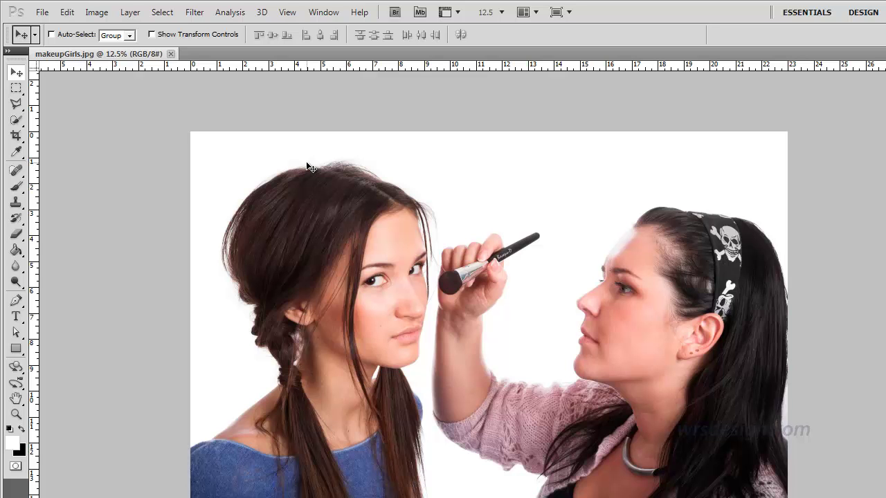
In Image Size, enable Resample Image and leave Constrain Proportions checked after toggling it
left_click(97, 12)
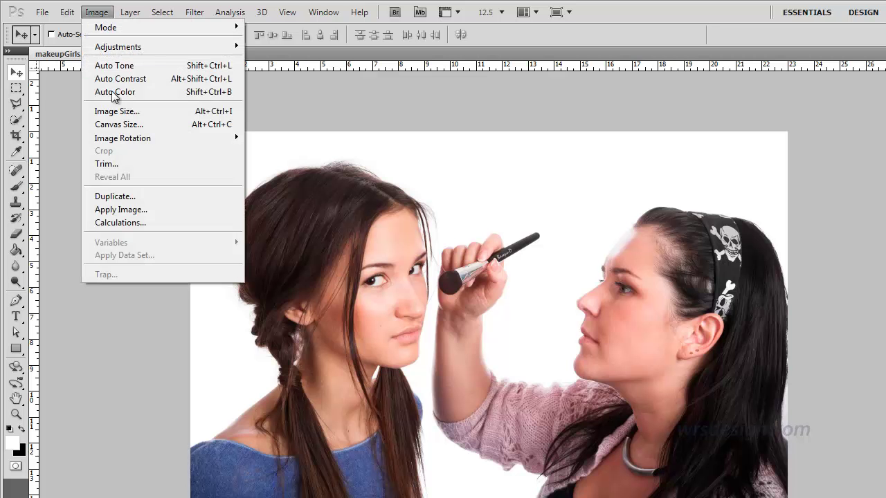
left_click(116, 111)
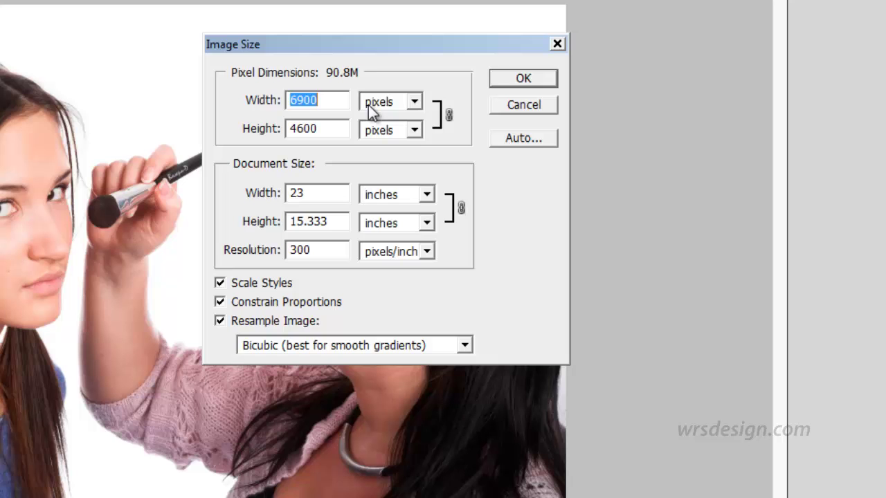
left_click_drag(355, 47, 544, 69)
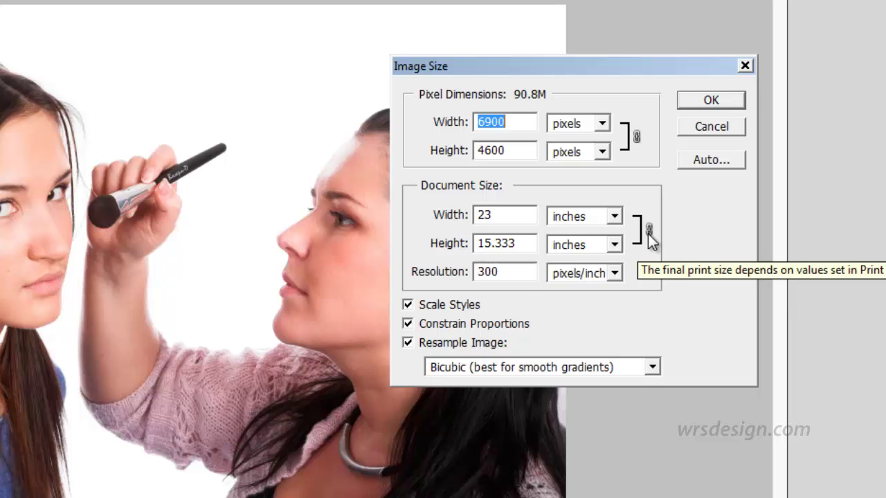
left_click(408, 343)
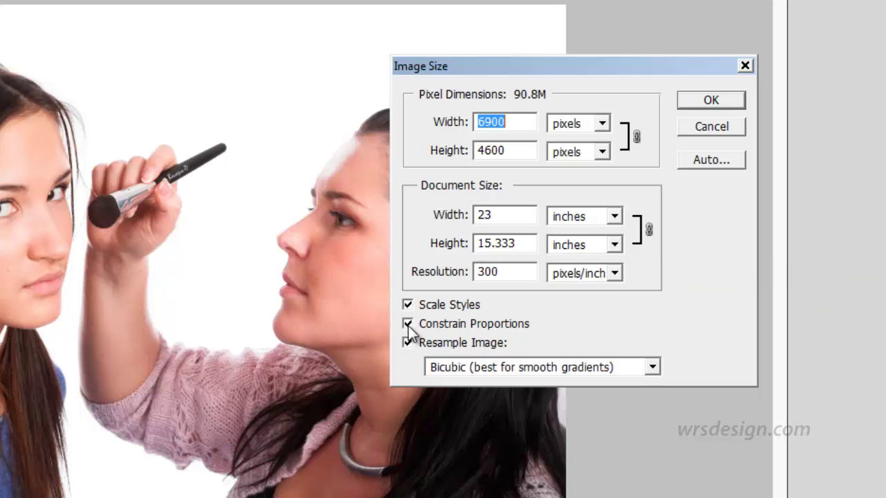
left_click(408, 324)
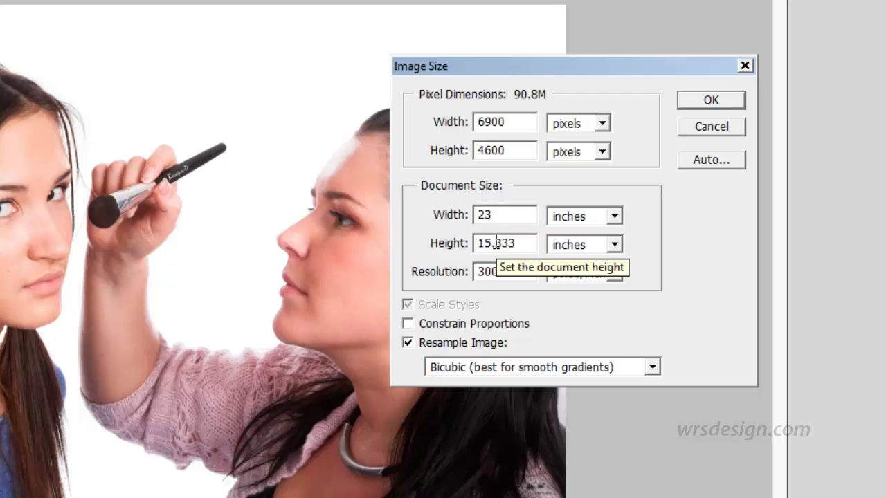
left_click(409, 325)
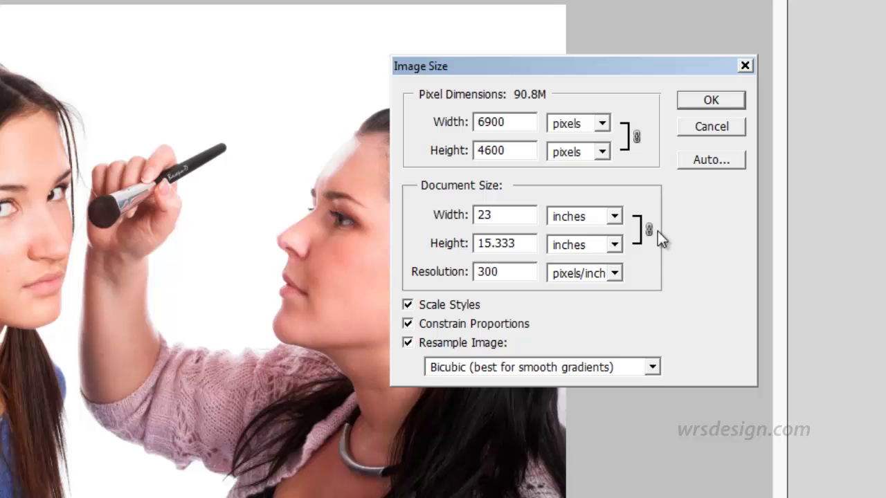
Set the document width to 4.5 inches at 300 ppi using Bicubic Sharper resampling
double_click(490, 217)
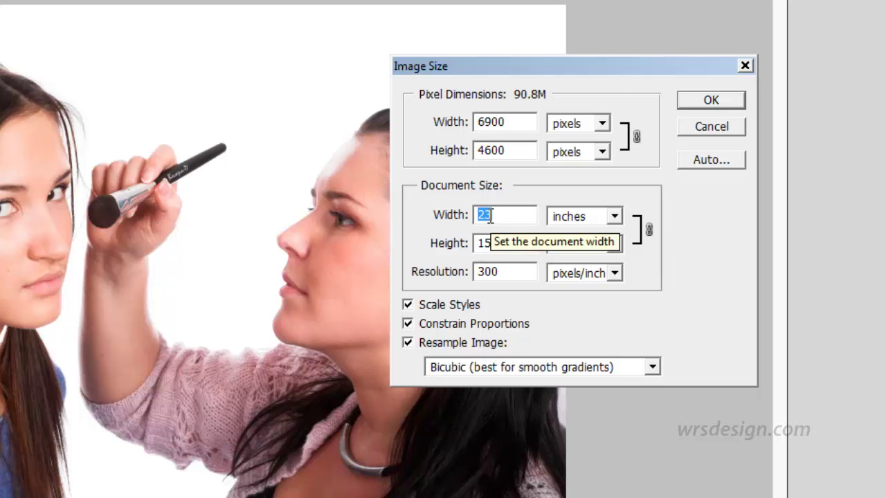
type("4.5")
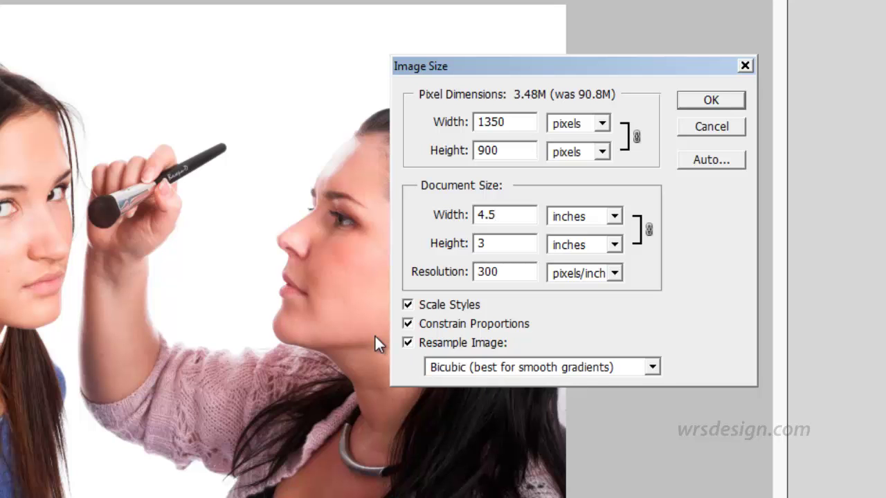
left_click(653, 368)
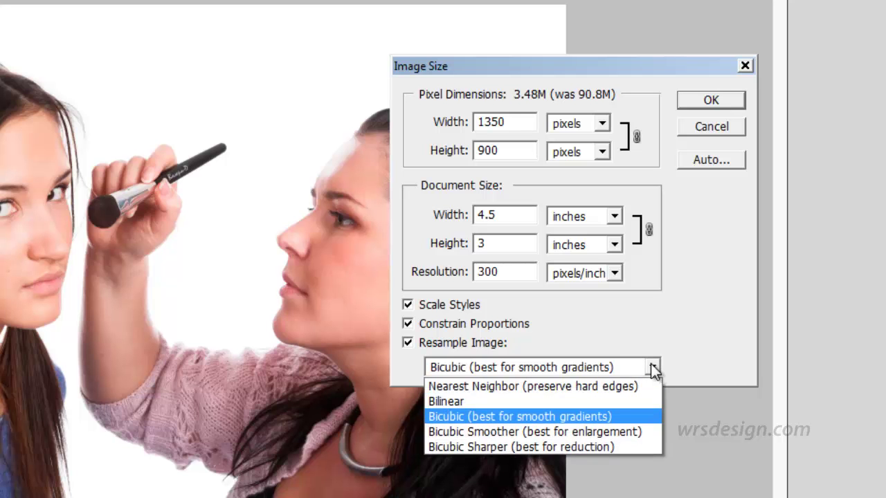
left_click(644, 445)
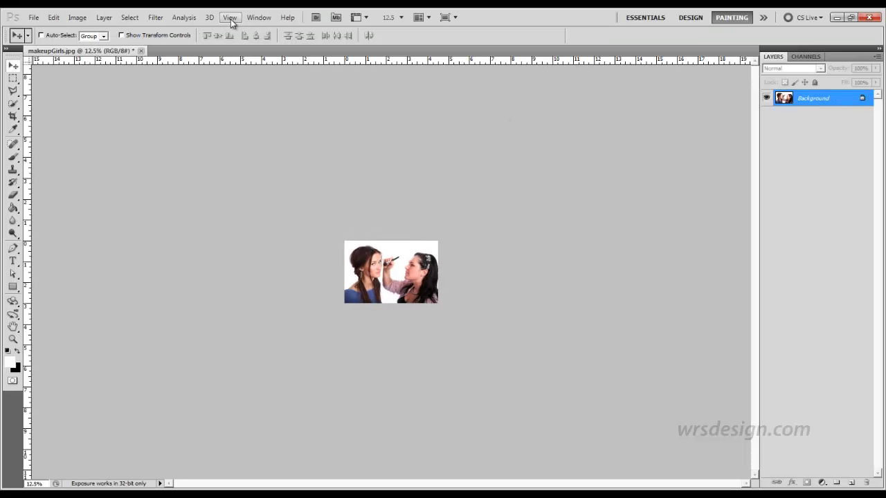
Switch the view to Actual Pixels, then to Print Size
left_click(231, 18)
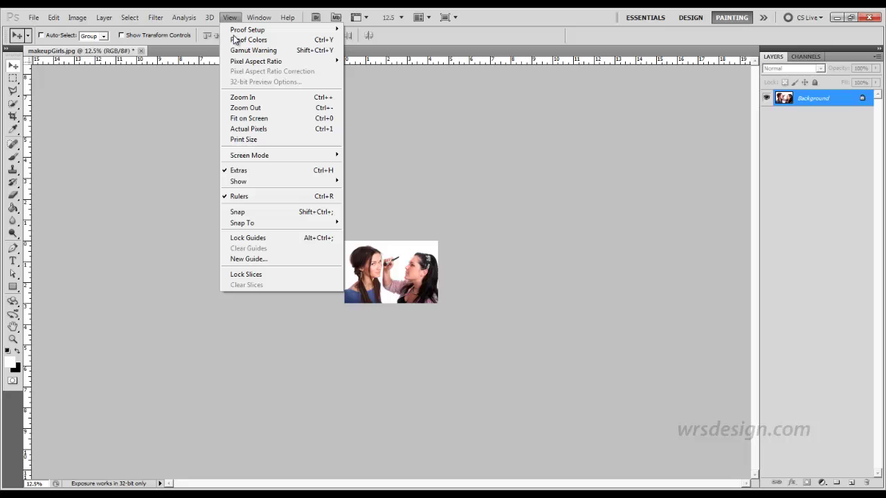
left_click(239, 130)
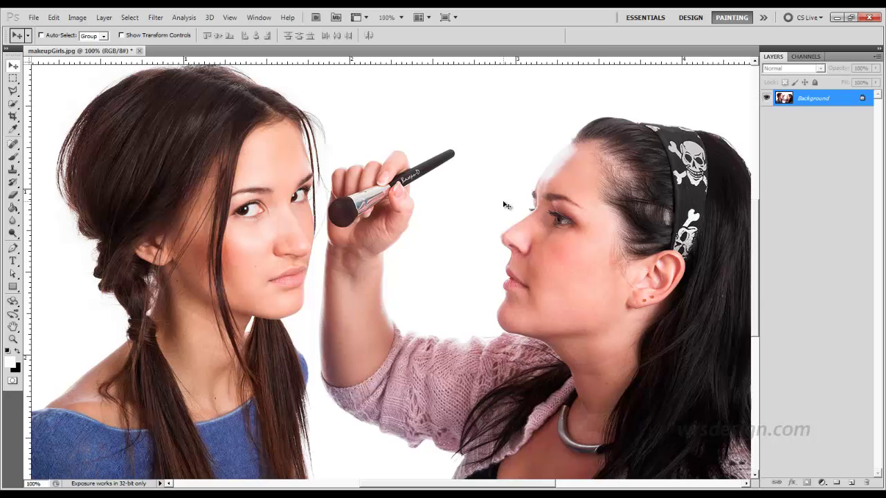
left_click(227, 20)
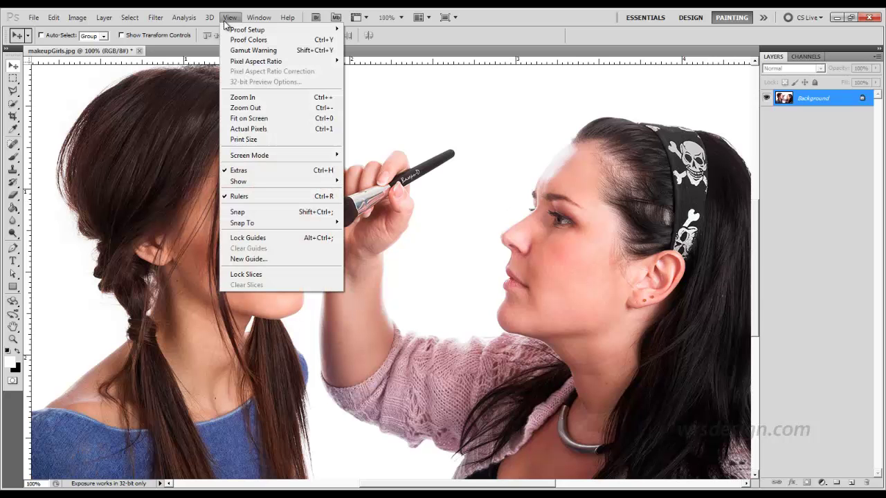
left_click(261, 141)
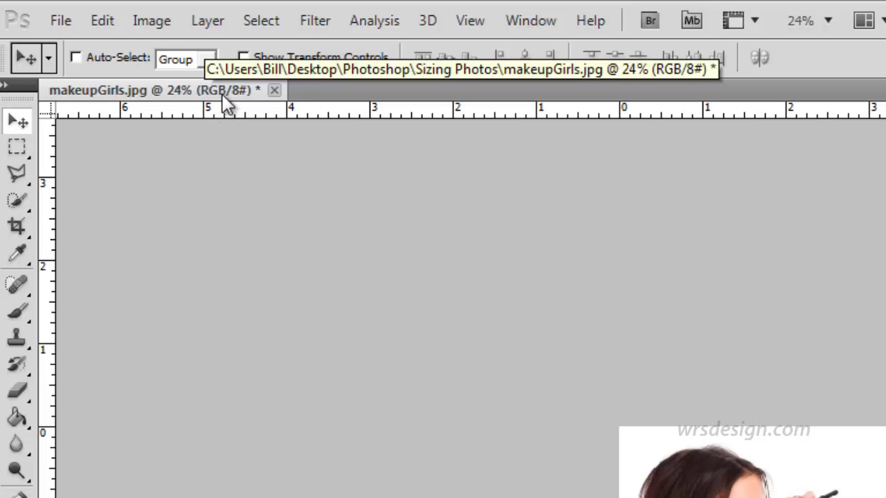
Change the image mode to CMYK Color and accept the profile conversion warning
left_click(148, 26)
mouse_move(147, 35)
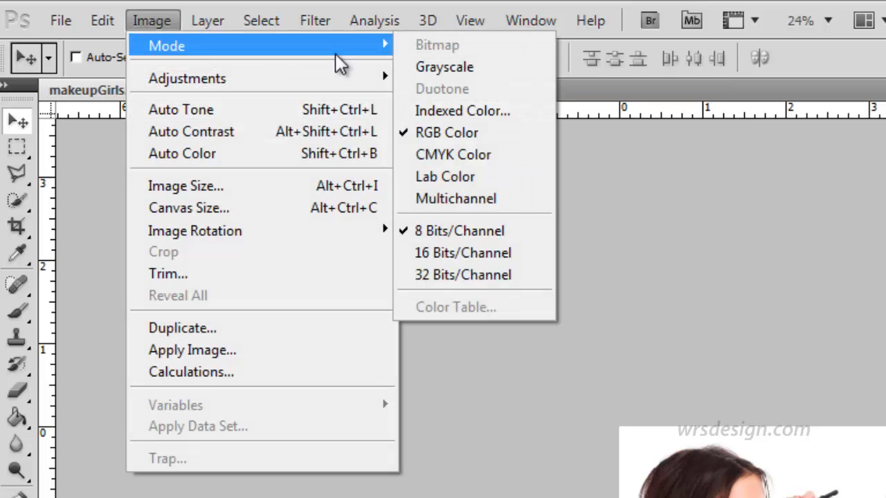
left_click(452, 153)
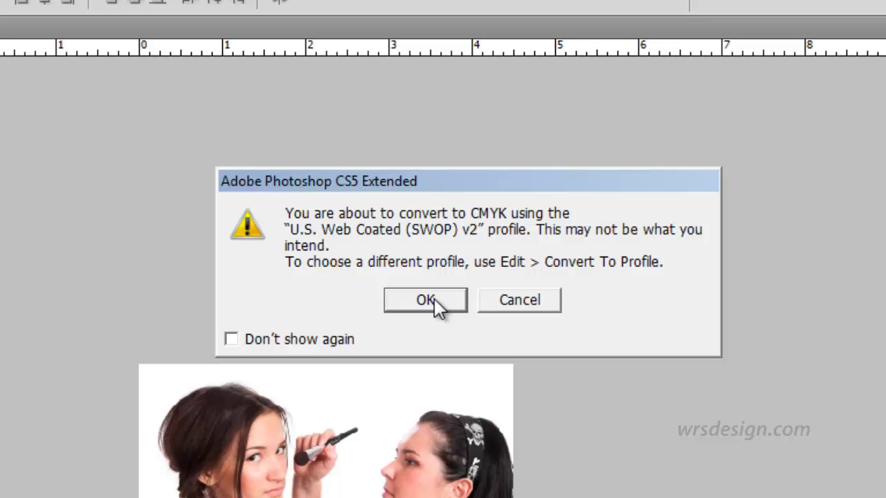
left_click(434, 302)
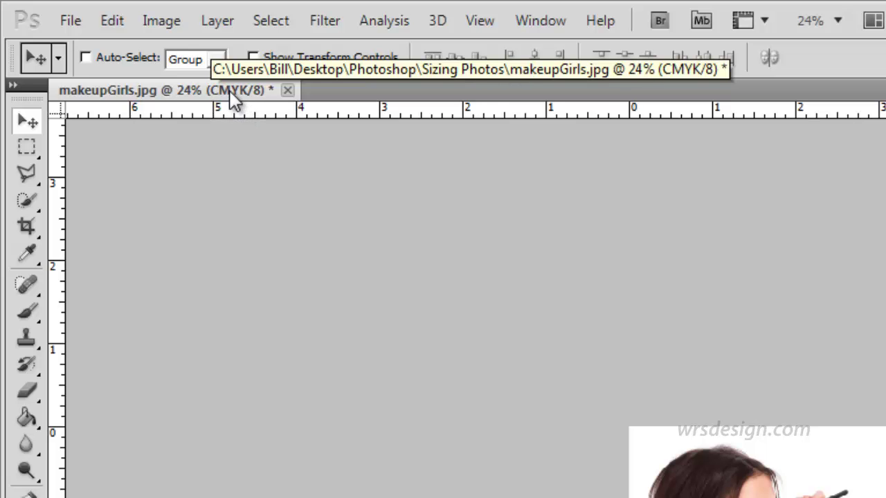
Save makeupGirls.jpg, close the document, and minimize Photoshop
left_click(71, 25)
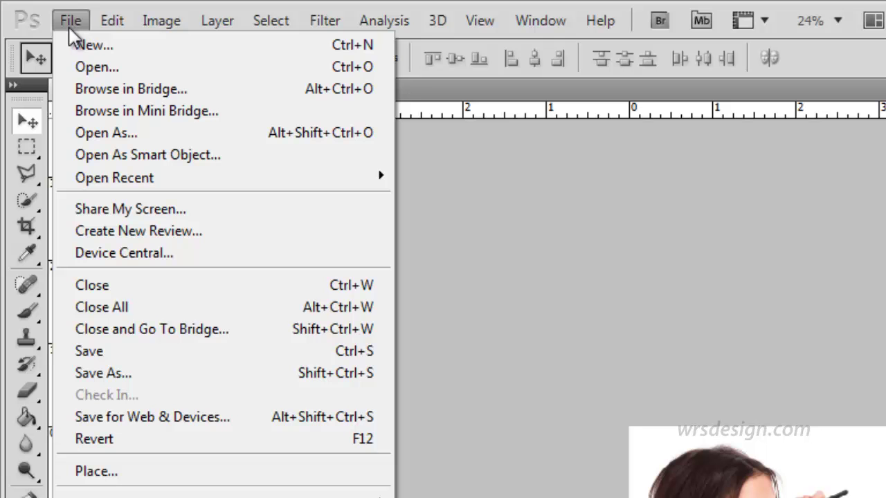
left_click(92, 350)
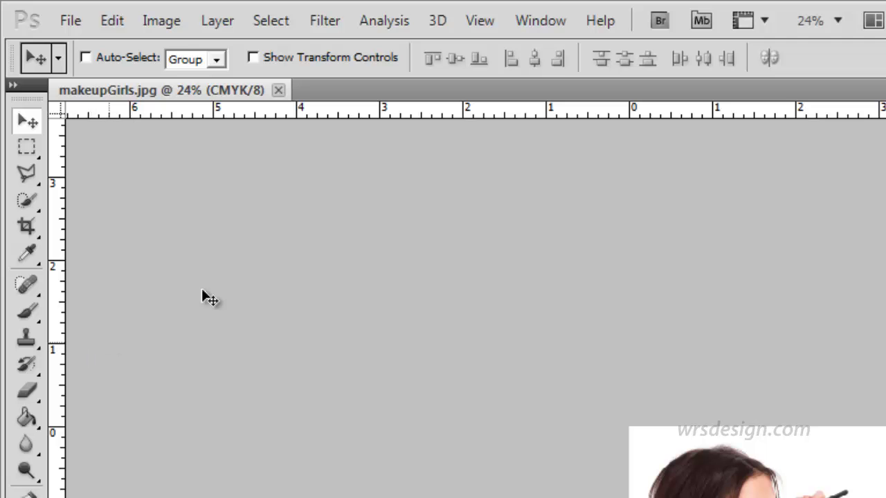
left_click(277, 91)
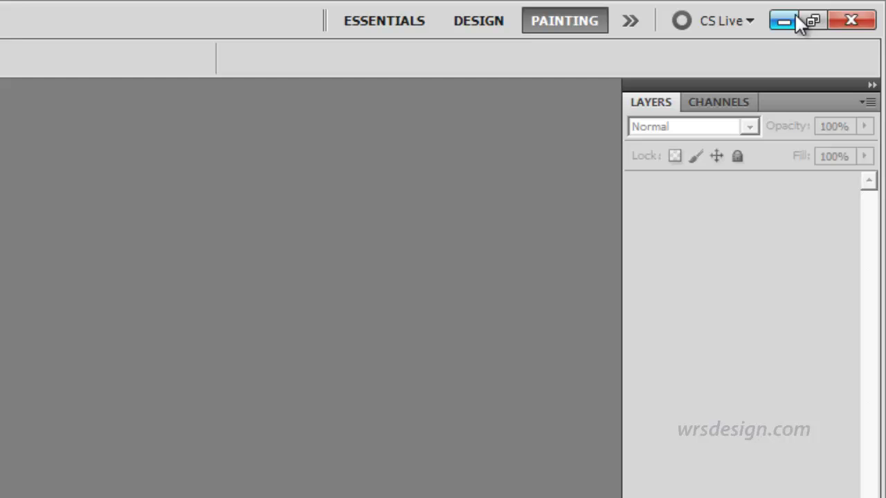
left_click(788, 25)
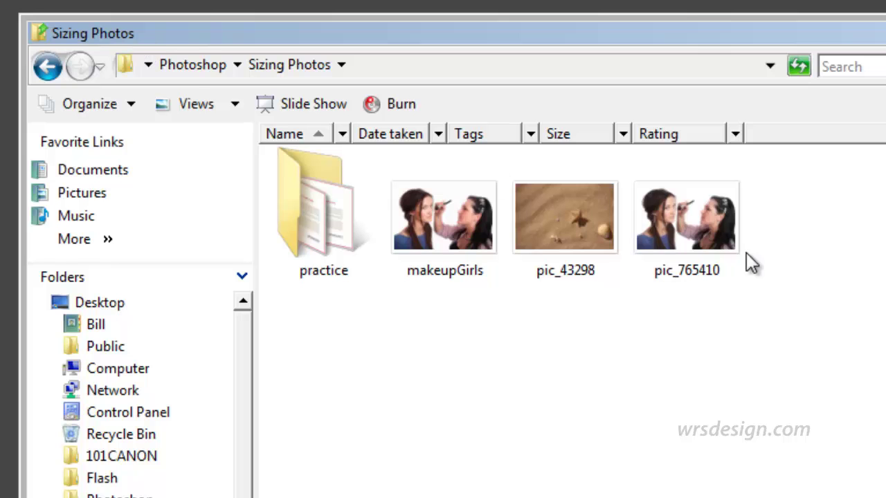
mouse_move(717, 284)
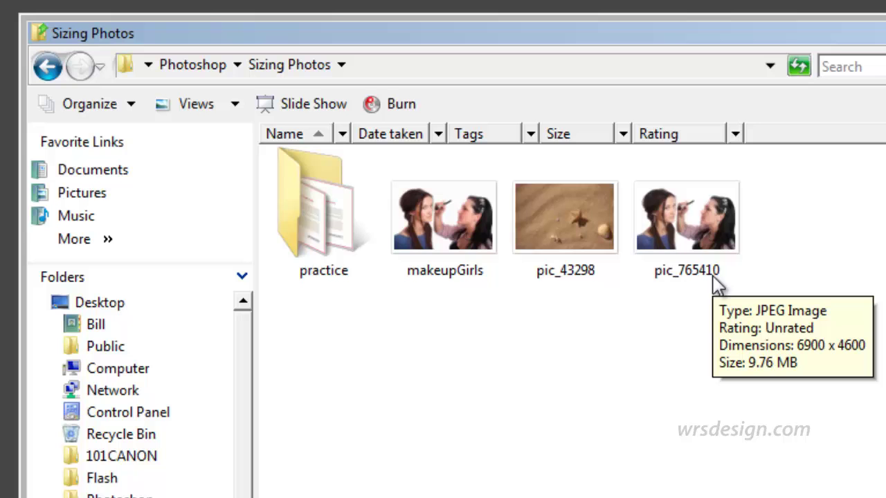
mouse_move(415, 219)
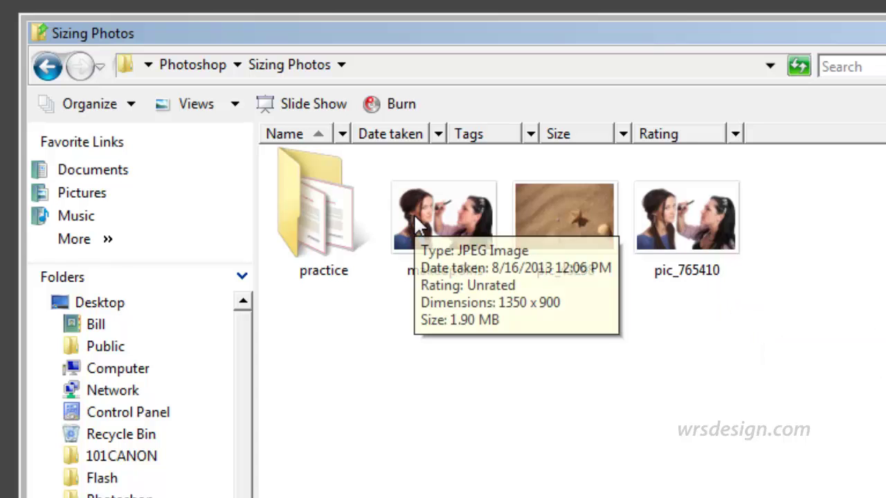